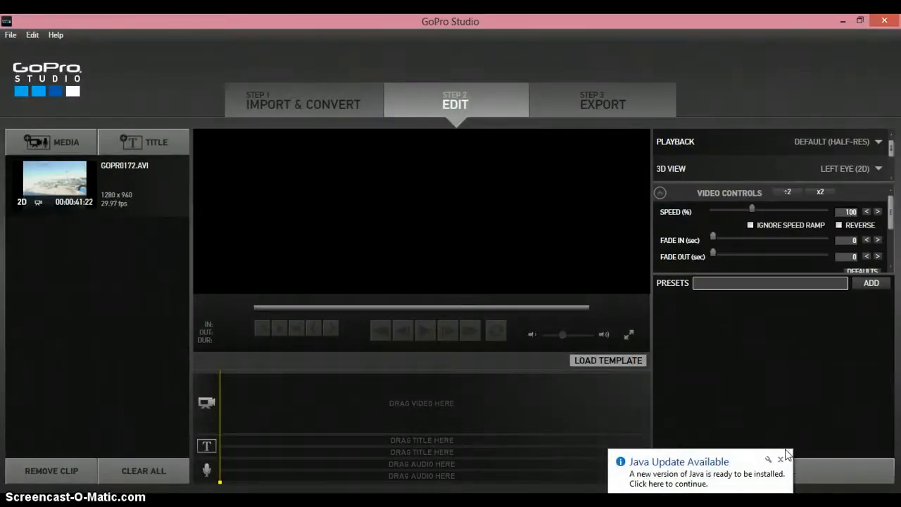
Dismiss the Java update notification and open the Edit menu
left_click(783, 460)
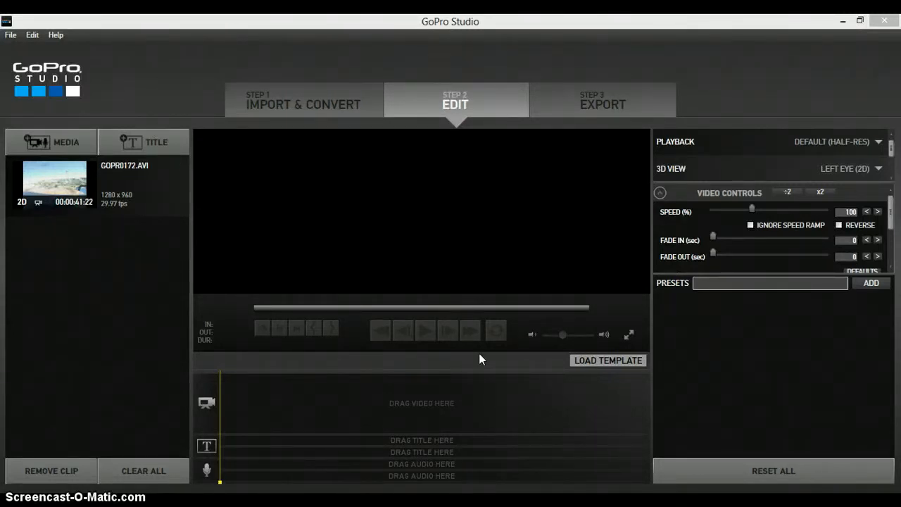
left_click(32, 34)
In Preferences, set Auto Save to 1 minute and confirm with OK
left_click(66, 161)
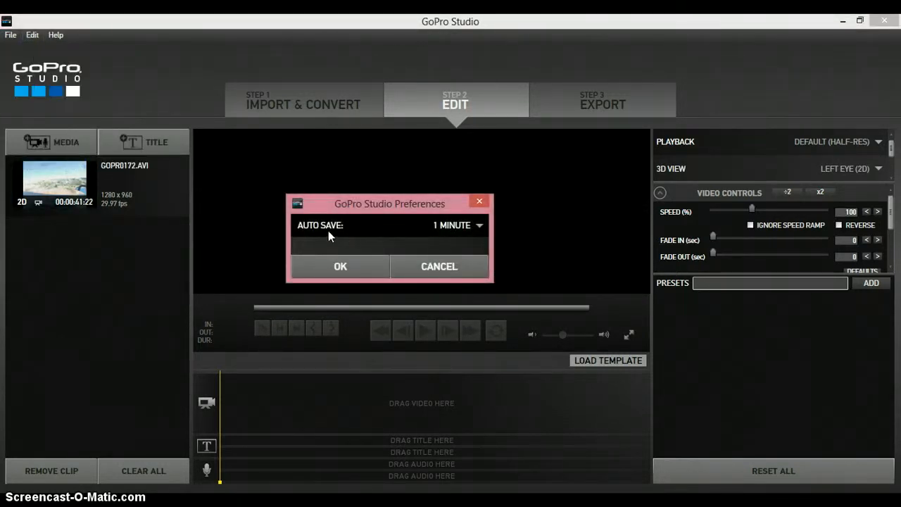
left_click(445, 225)
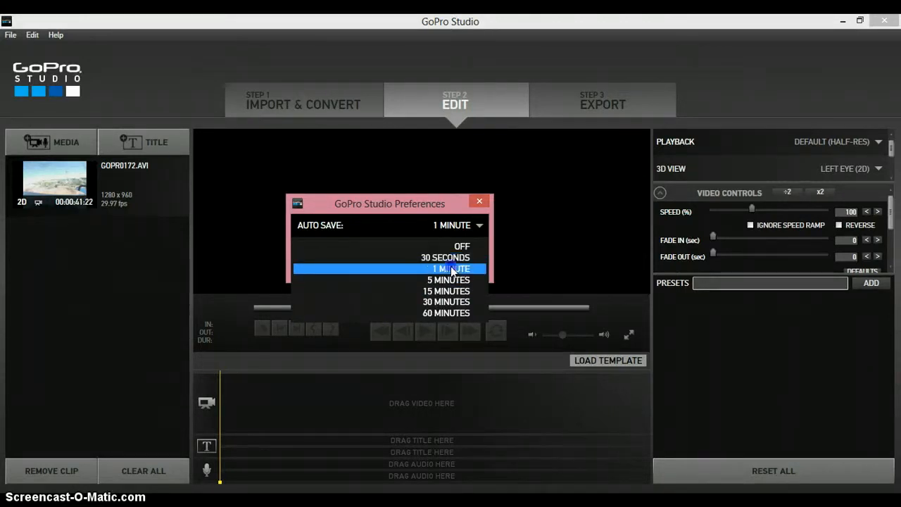
left_click(450, 268)
left_click(359, 267)
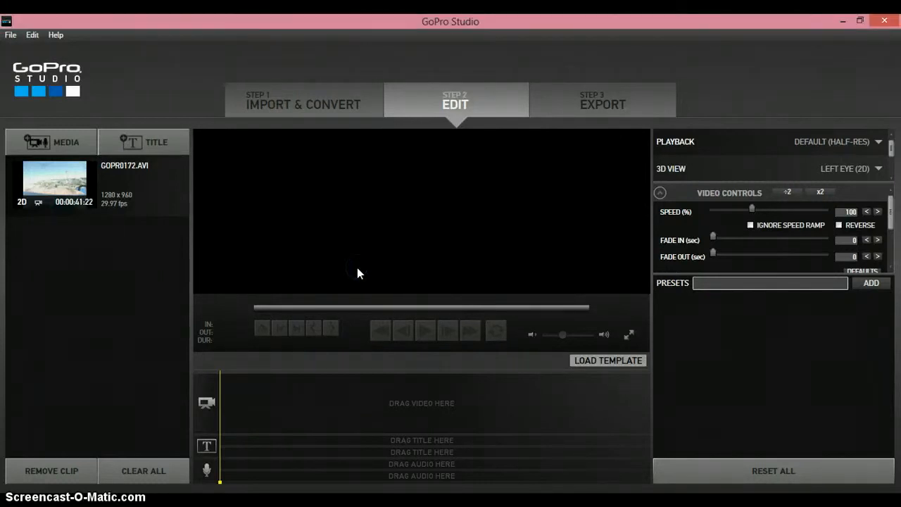